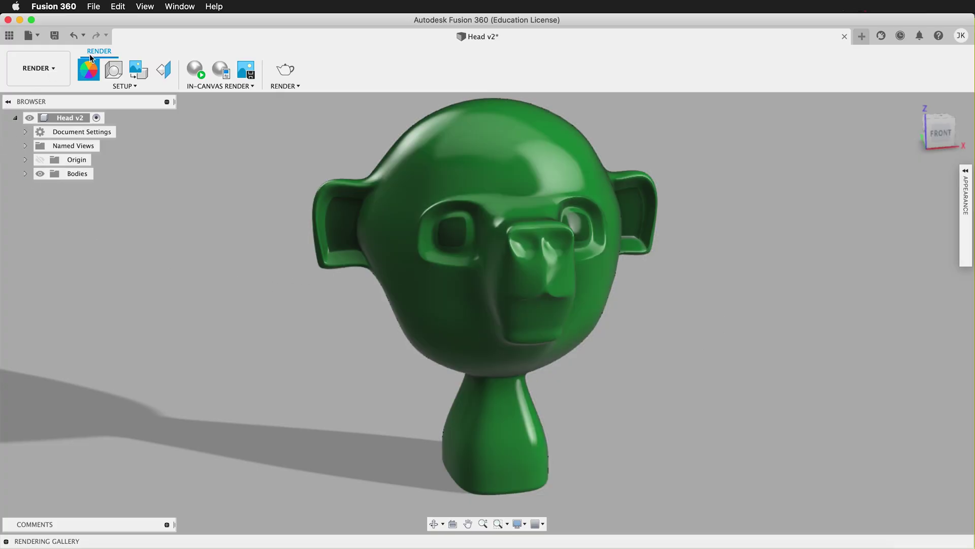
Step: Set the scene background to Environment in Scene Settings
left_click(113, 69)
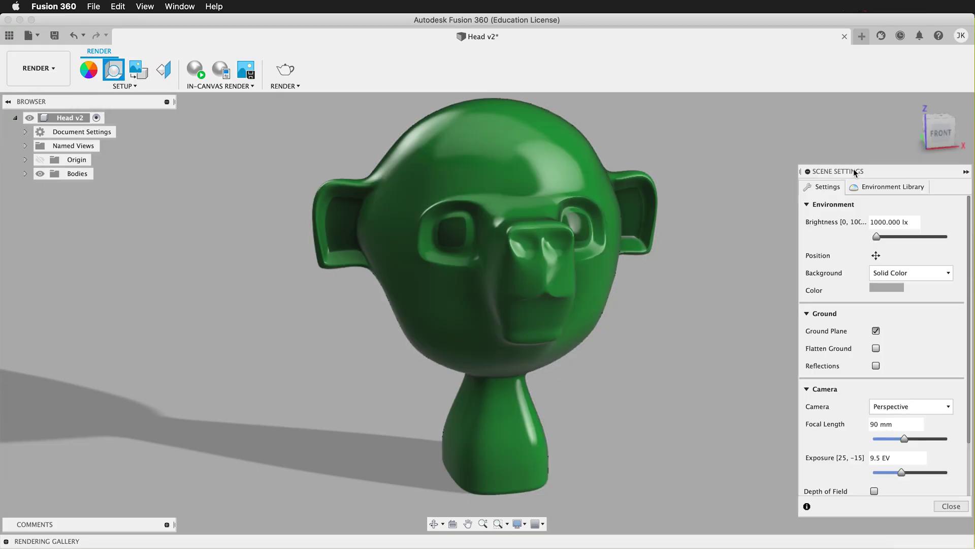
left_click(870, 273)
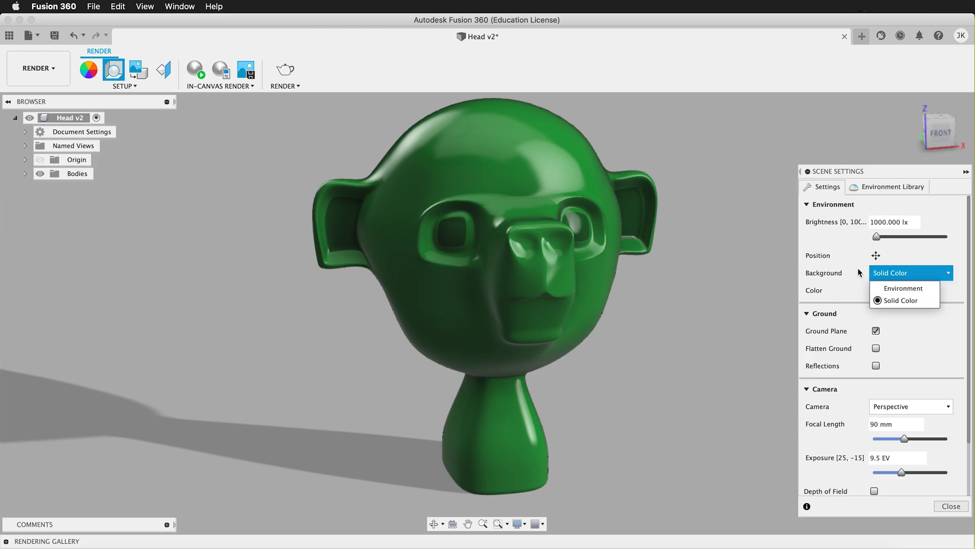
left_click(894, 288)
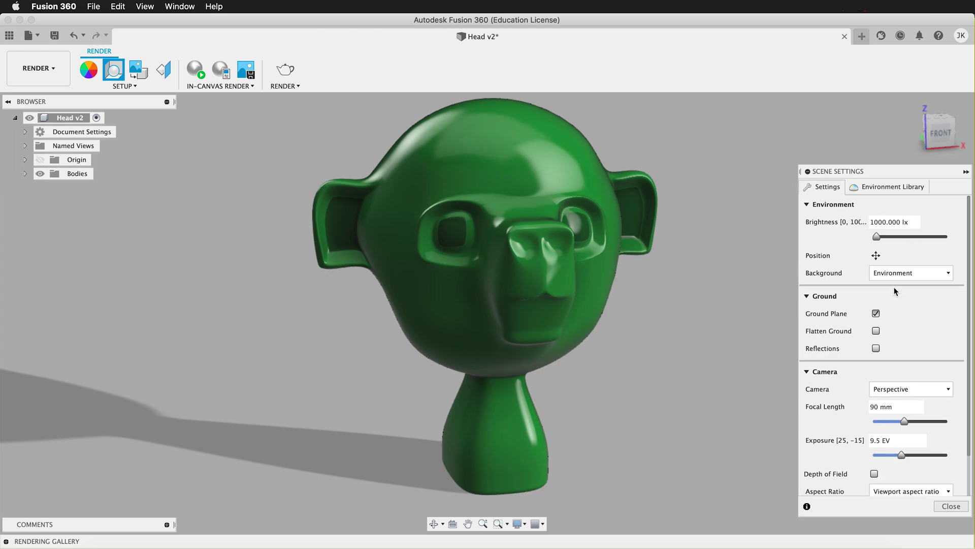
Step: Widen the camera focal length from 90 mm to 20 mm
middle_click_drag(677, 325, 701, 388, "shift")
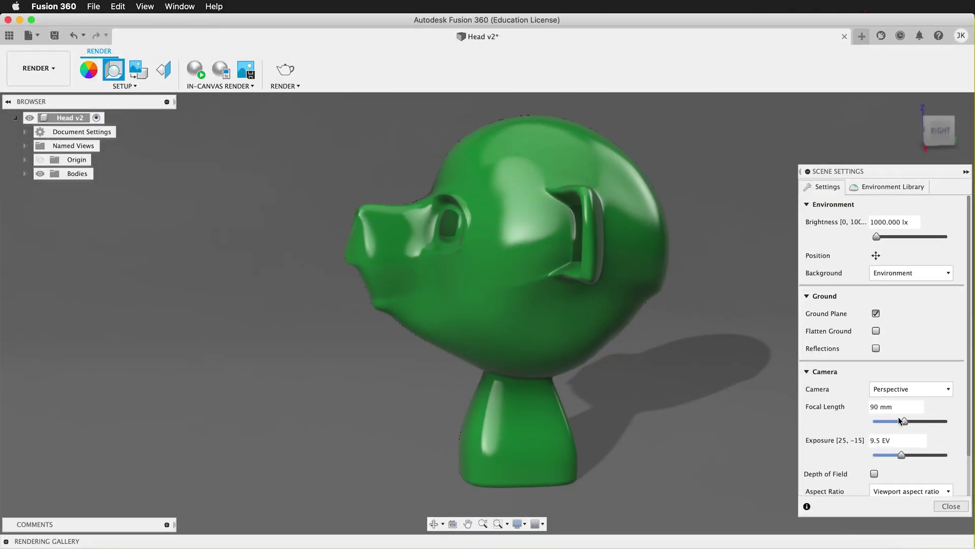
left_click_drag(905, 420, 876, 421)
middle_click_drag(567, 342, 589, 348, "shift")
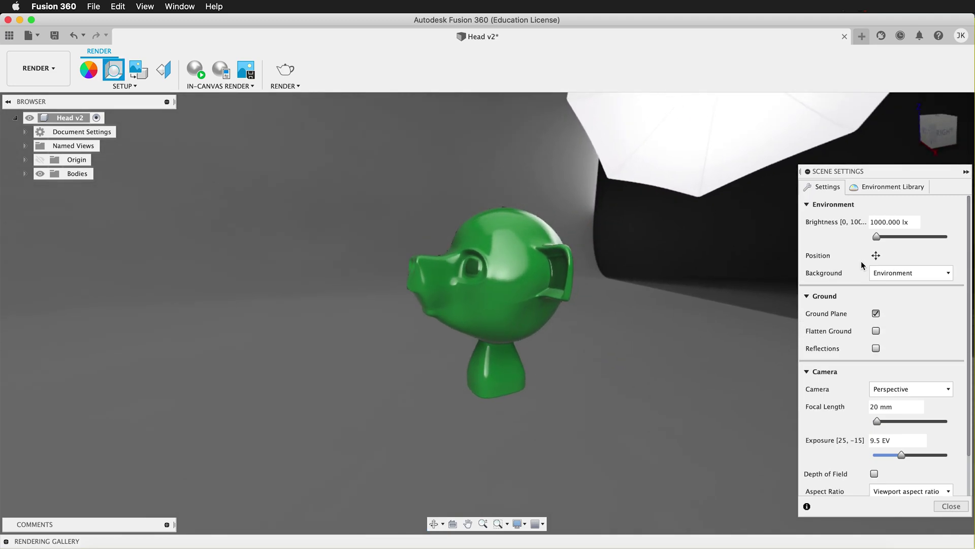
Step: Apply the Plaza environment from the Environment Library and inspect the head from several angles
left_click(889, 187)
scroll(889, 411, "down", 3)
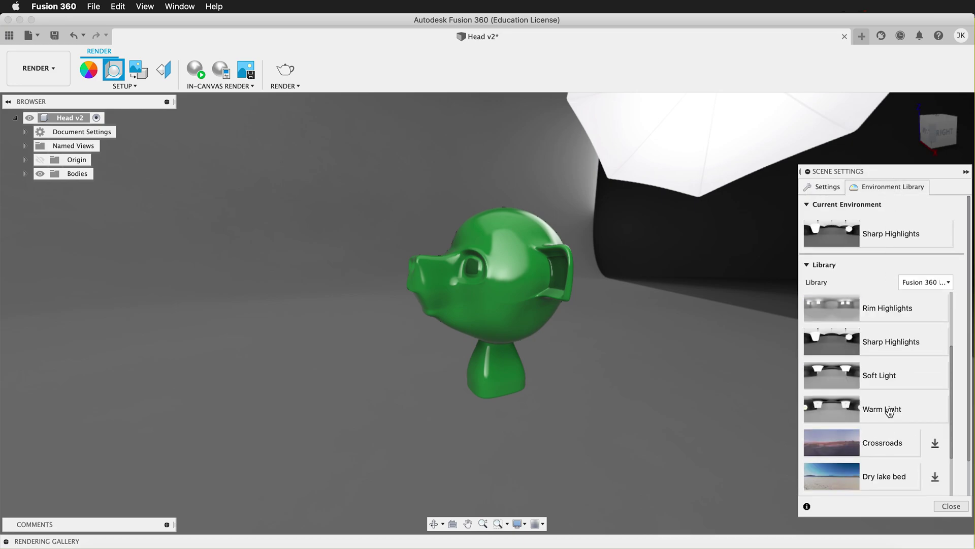
scroll(875, 429, "up", 3)
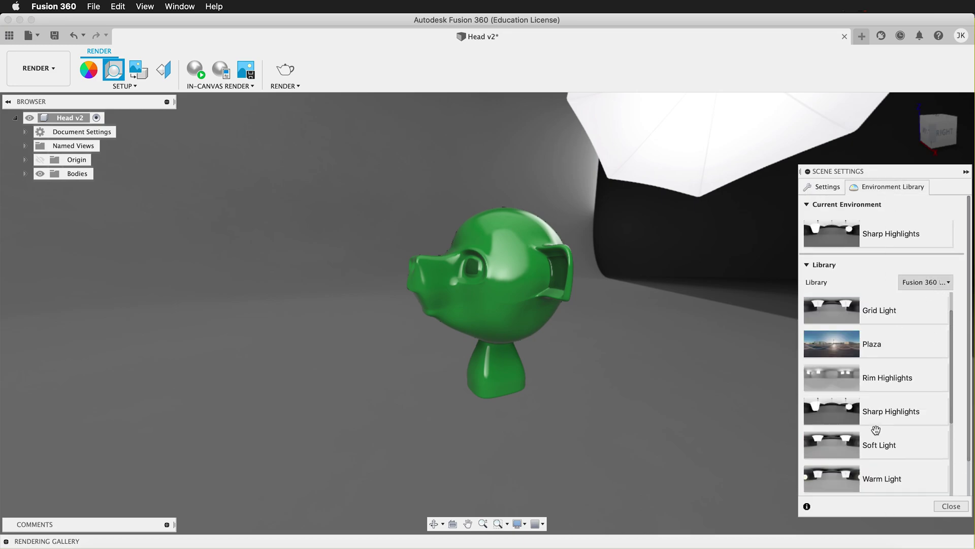
left_click(843, 377)
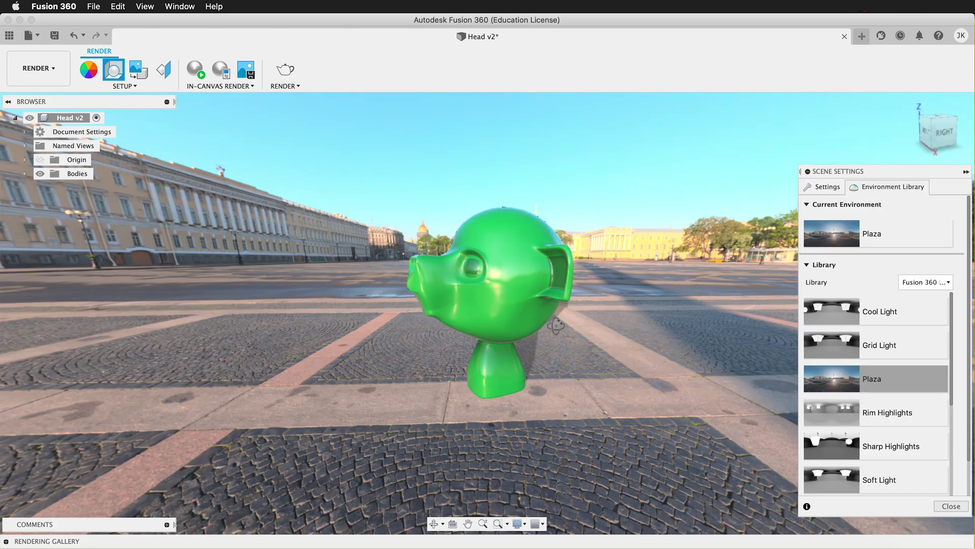
middle_click_drag(508, 330, 603, 334, "shift")
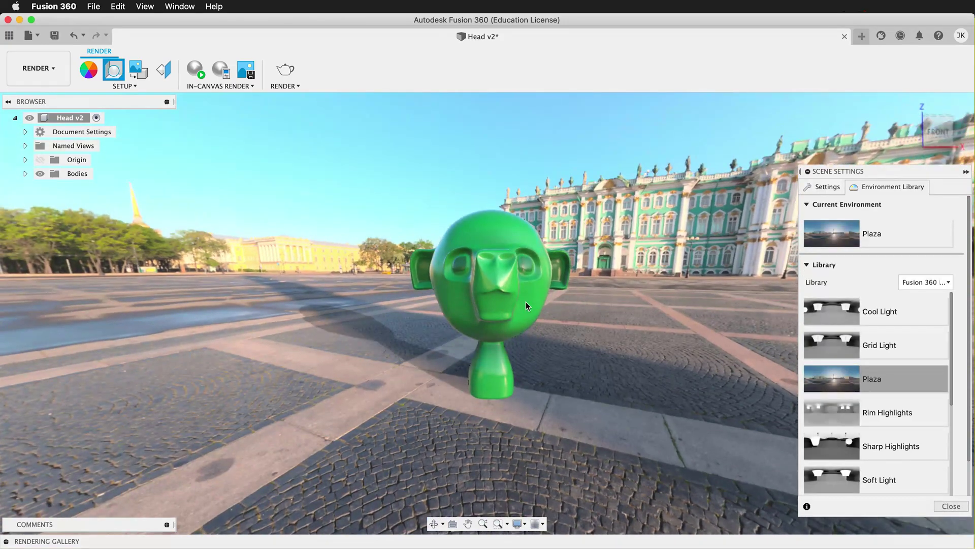
scroll(525, 304, "up", 5)
middle_click_drag(553, 331, 516, 330, "shift")
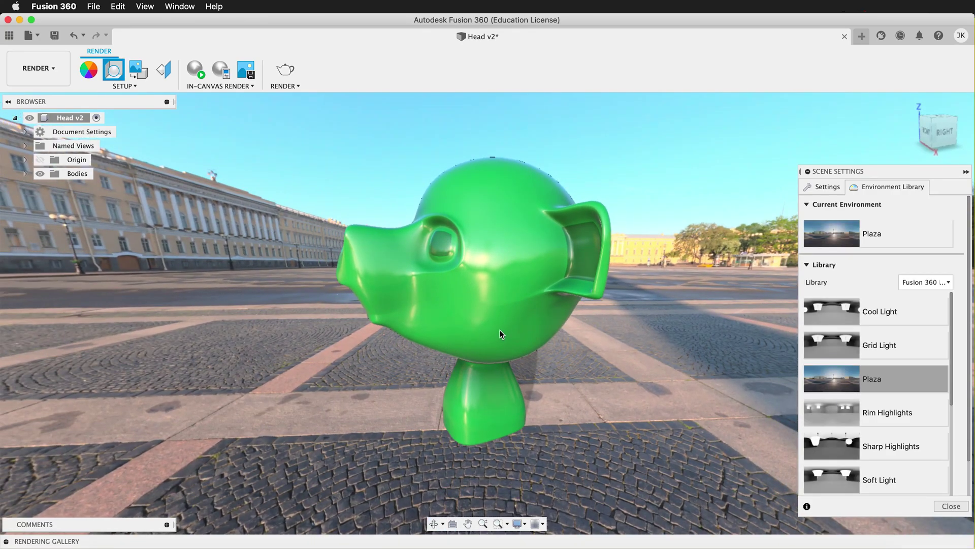
scroll(587, 329, "down", 5)
scroll(591, 323, "down", 4)
middle_click_drag(449, 313, 487, 338, "shift")
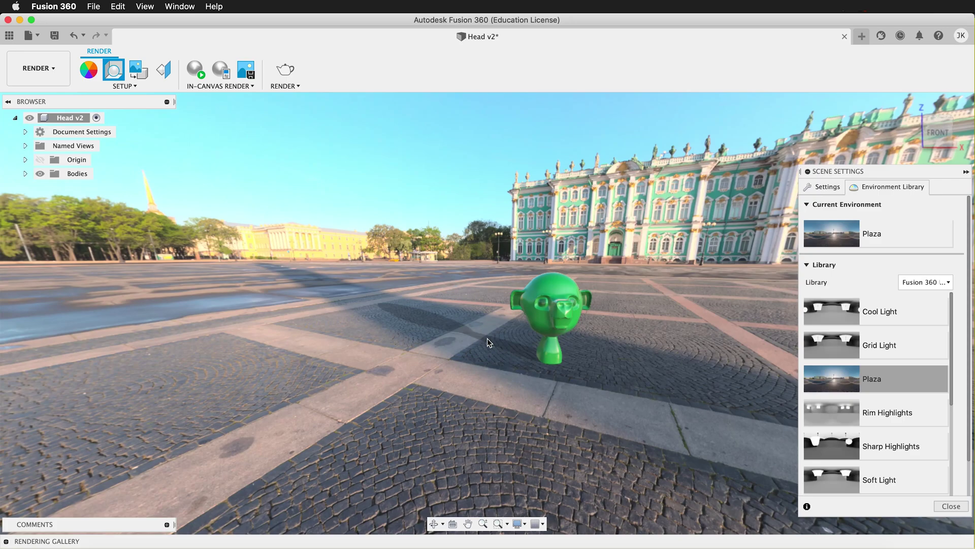
scroll(894, 453, "down", 5)
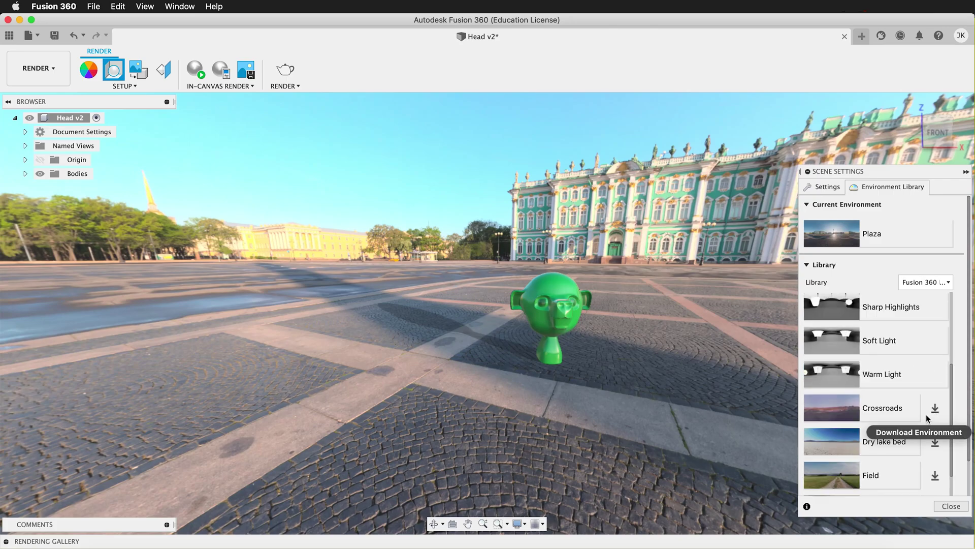
Step: Look through the remaining downloadable environments, then switch to Chrome to search for hdri
scroll(910, 399, "up", 3)
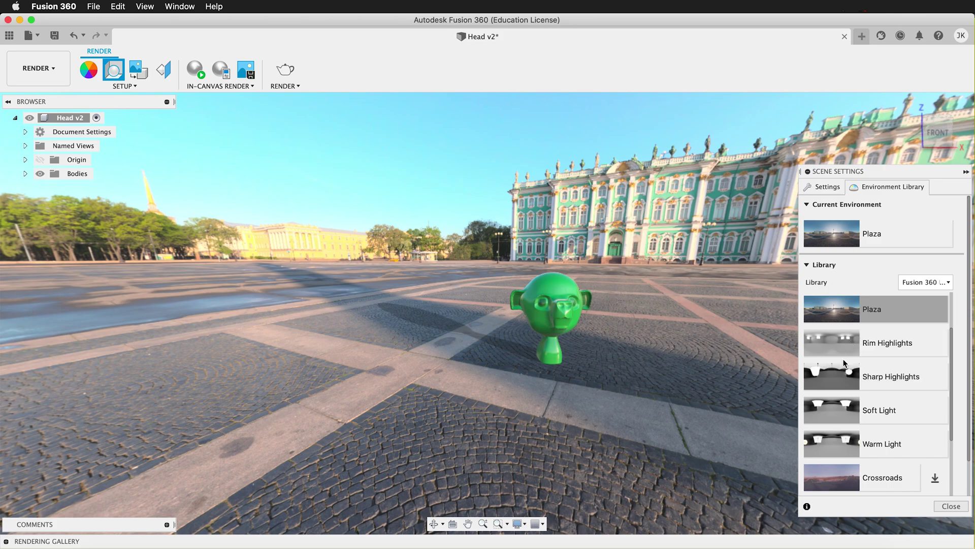
scroll(911, 372, "down", 1)
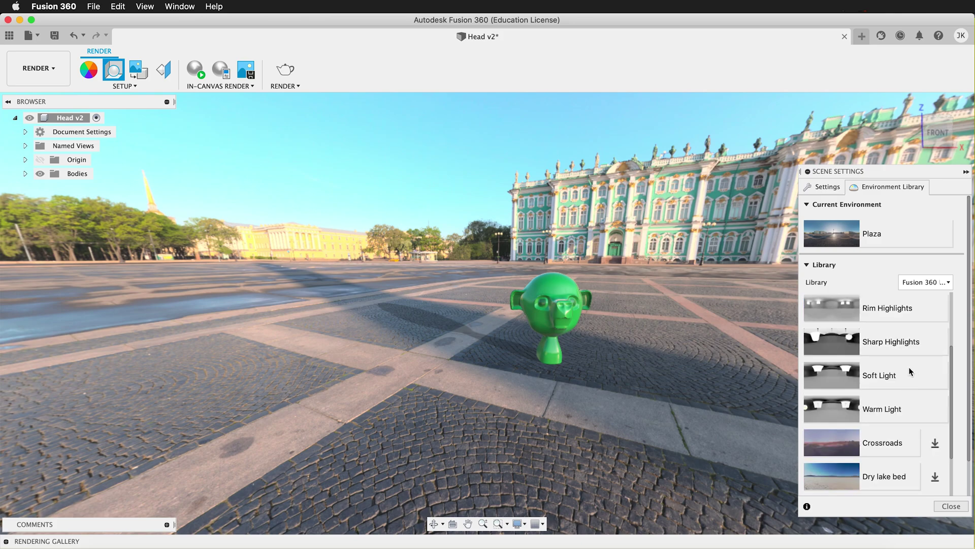
scroll(909, 368, "down", 5)
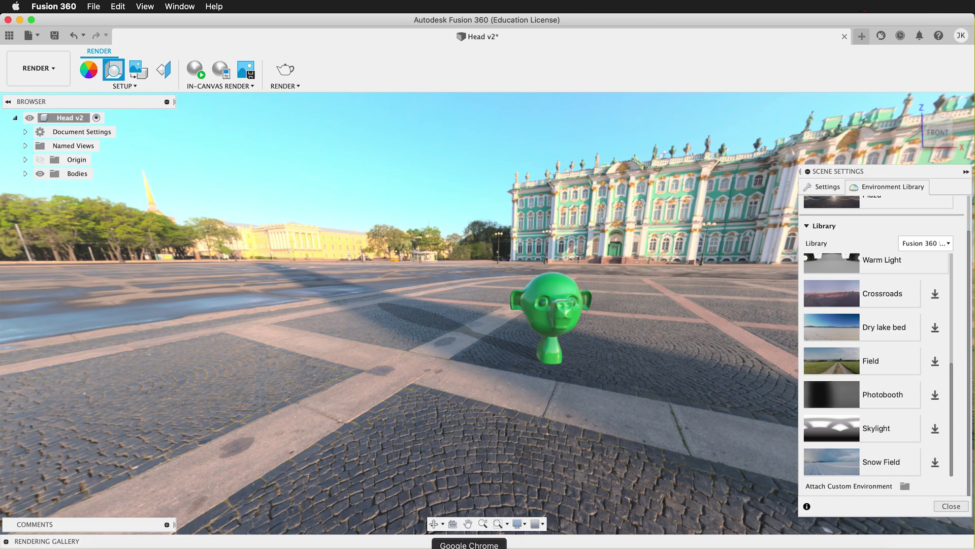
left_click(469, 546)
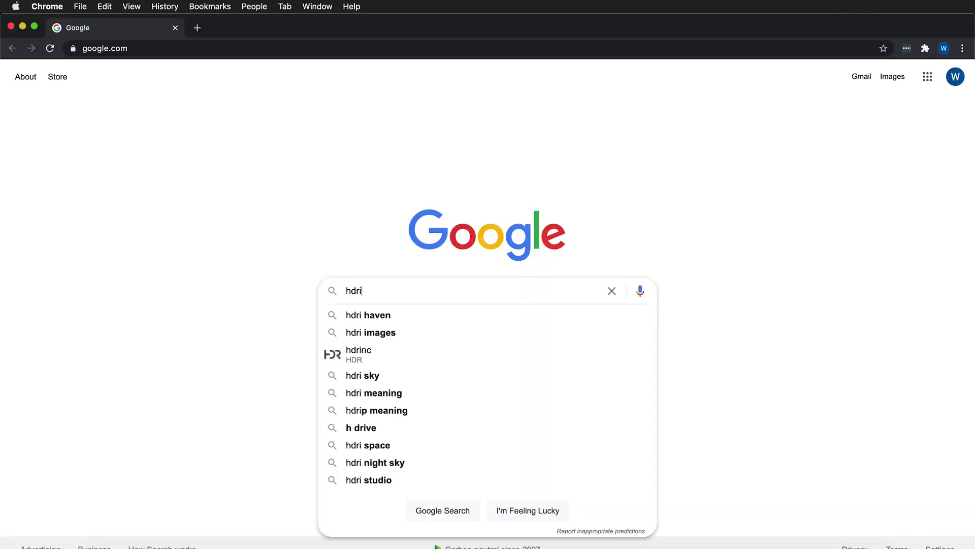
Step: Go to HDRI Haven from the search results and open its Browse 200+ HDRIs page
left_click(373, 317)
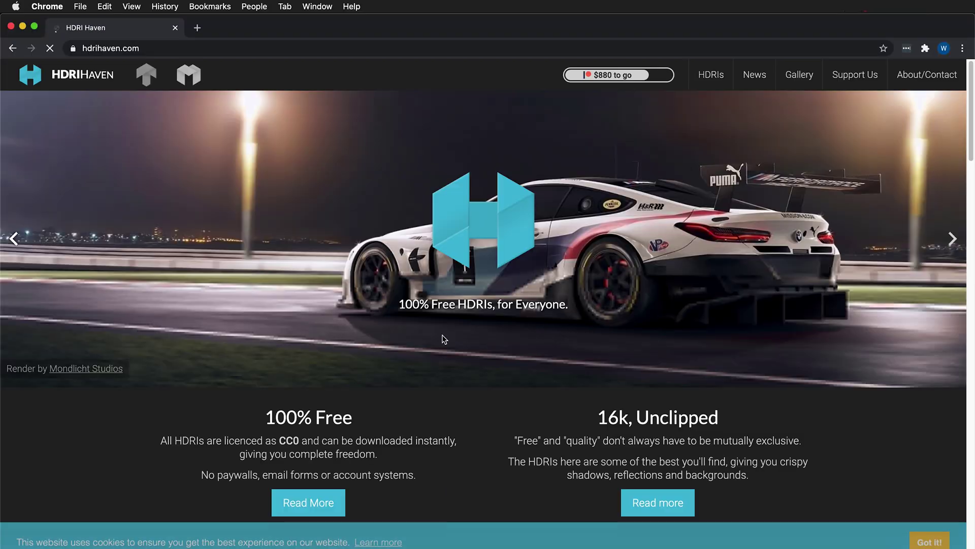
scroll(465, 346, "down", 3)
scroll(485, 352, "down", 15)
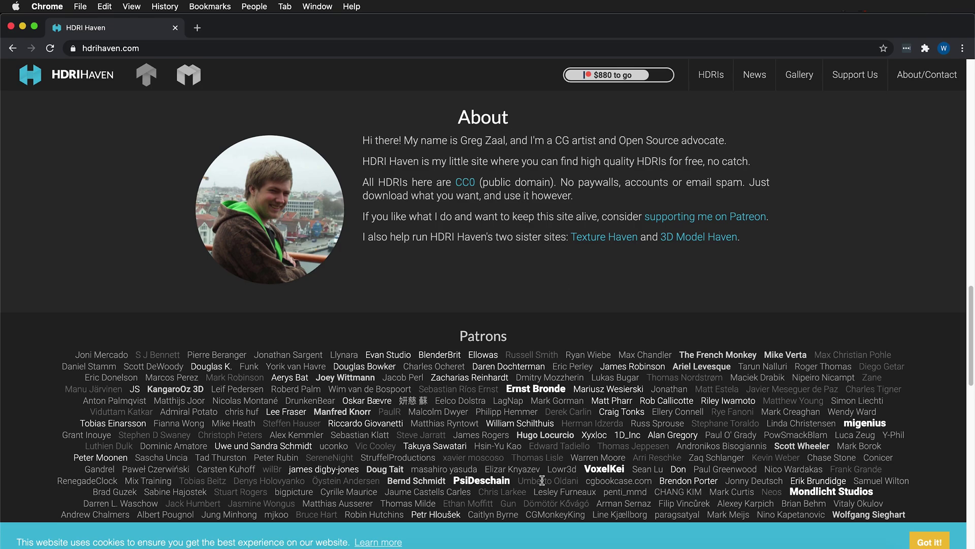
scroll(542, 480, "up", 10)
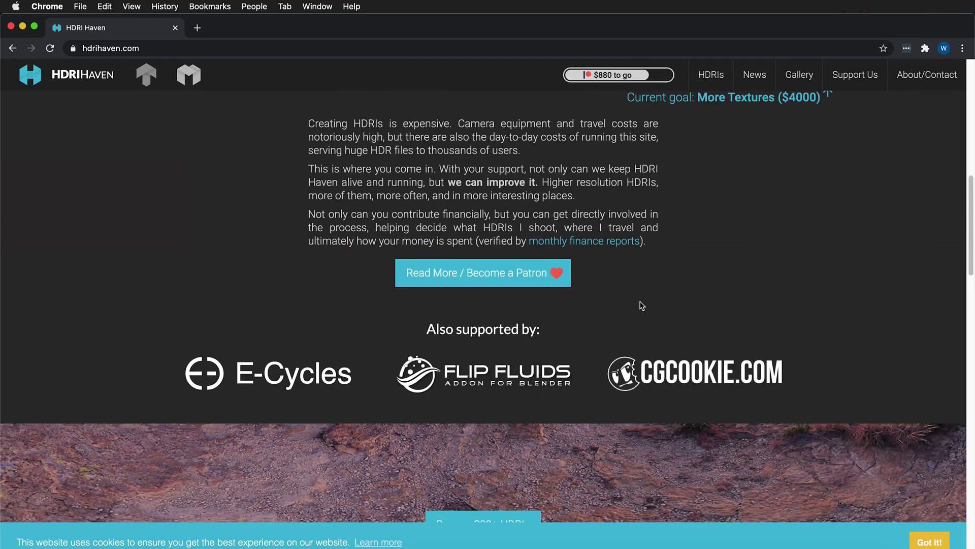
scroll(701, 291, "up", 4)
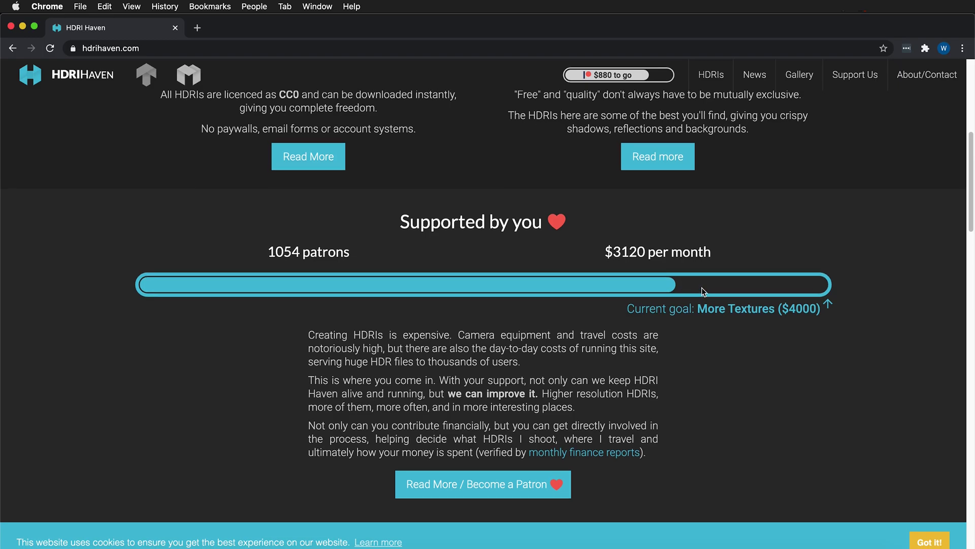
scroll(703, 291, "up", 1)
scroll(704, 290, "up", 3)
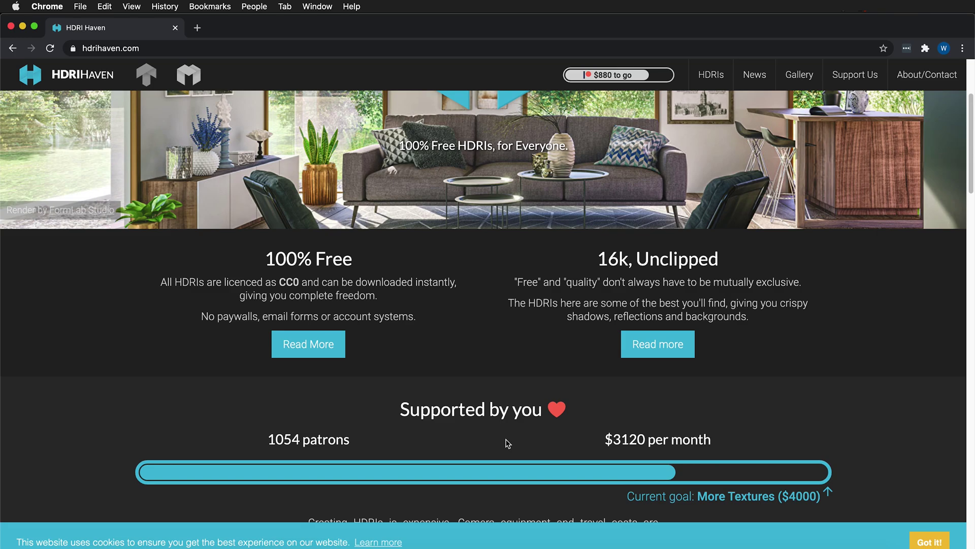
scroll(386, 370, "up", 3)
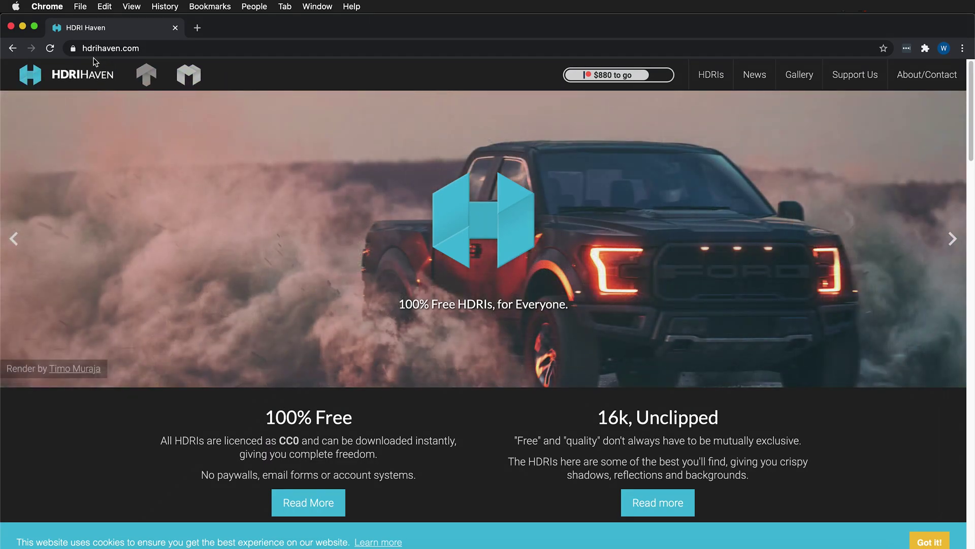
scroll(644, 329, "down", 15)
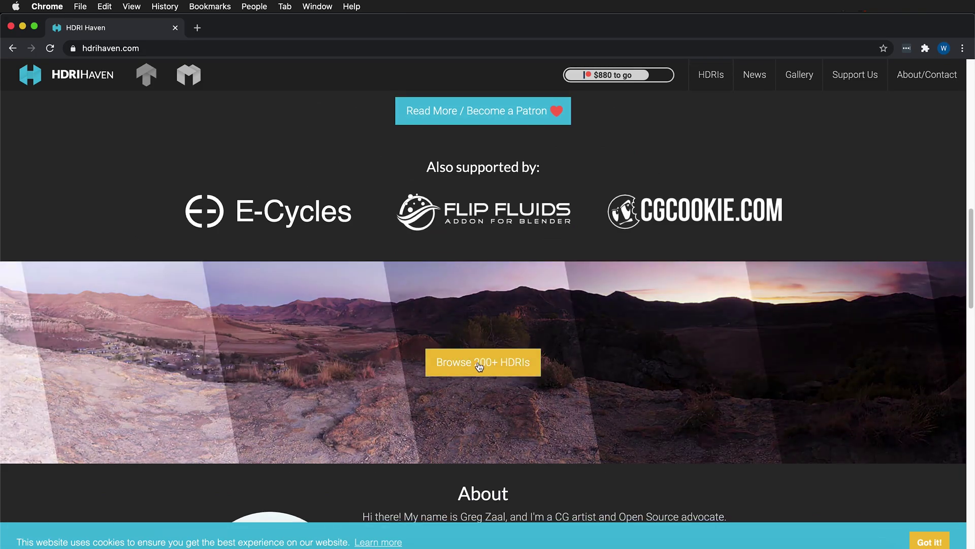
left_click(490, 370)
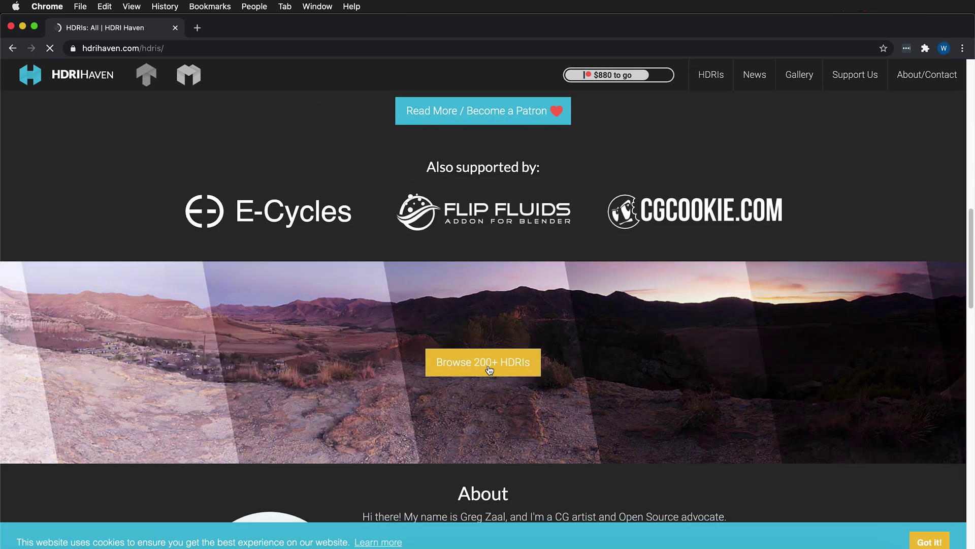
Step: Filter HDRI Haven to Indoor HDRIs and open the Carpentry Shop 02 page
left_click(44, 311)
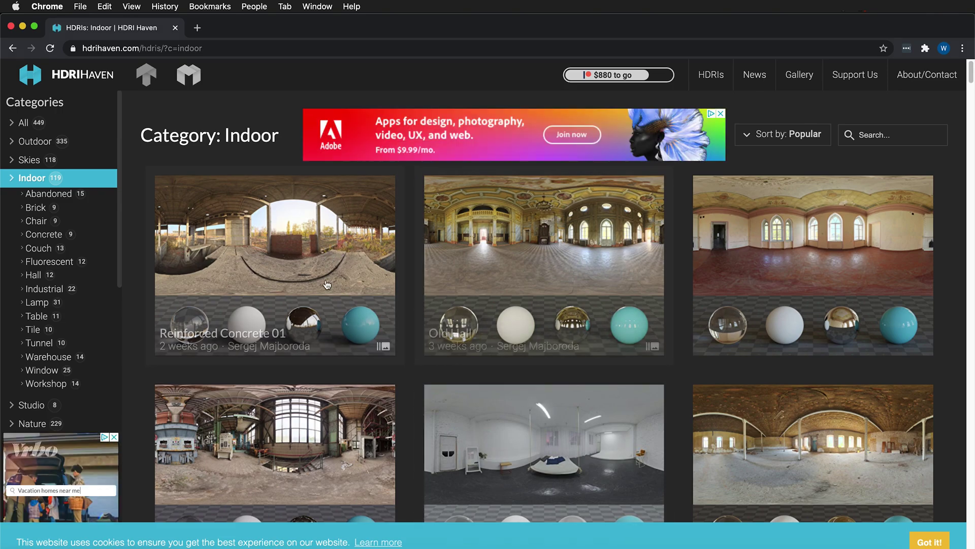
scroll(711, 355, "down", 6)
scroll(711, 366, "down", 4)
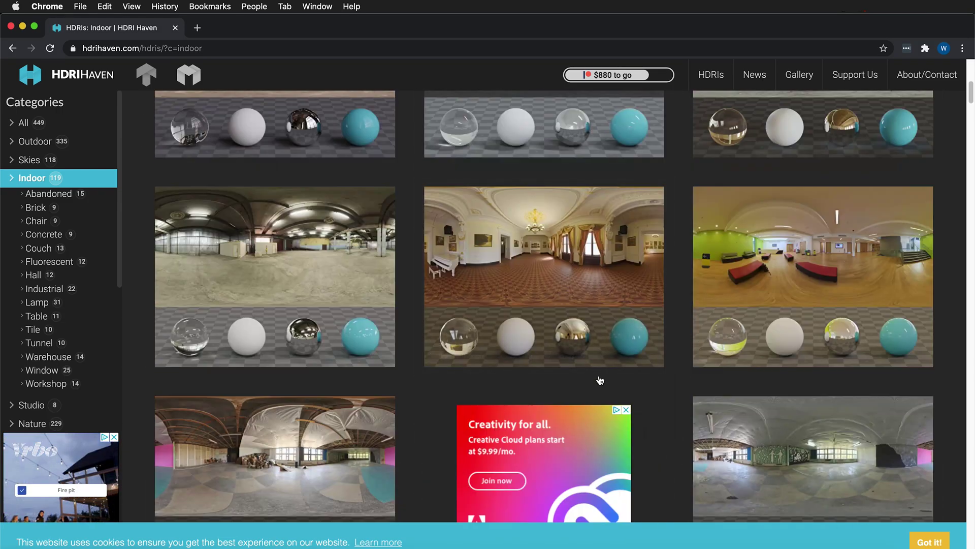
scroll(609, 356, "down", 2)
scroll(624, 275, "down", 5)
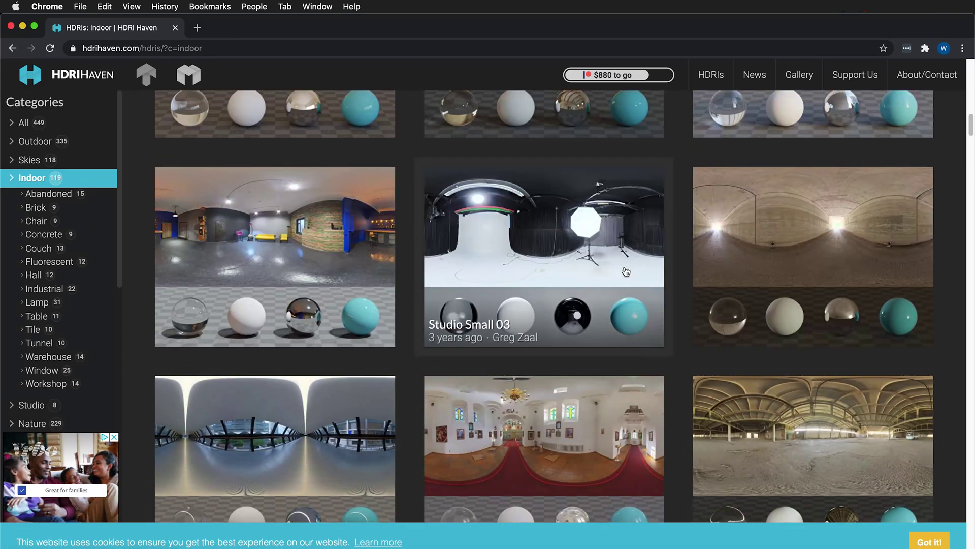
scroll(643, 180, "down", 15)
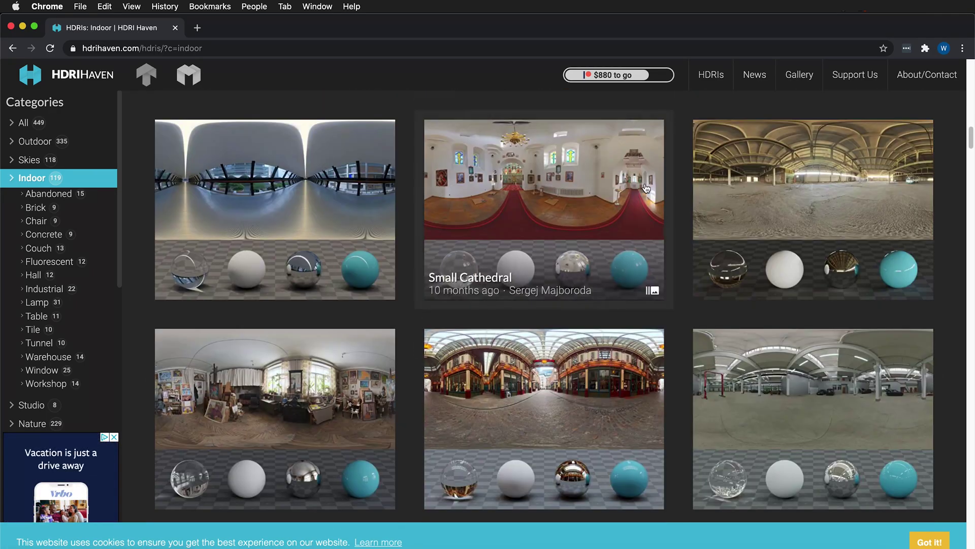
scroll(354, 346, "down", 4)
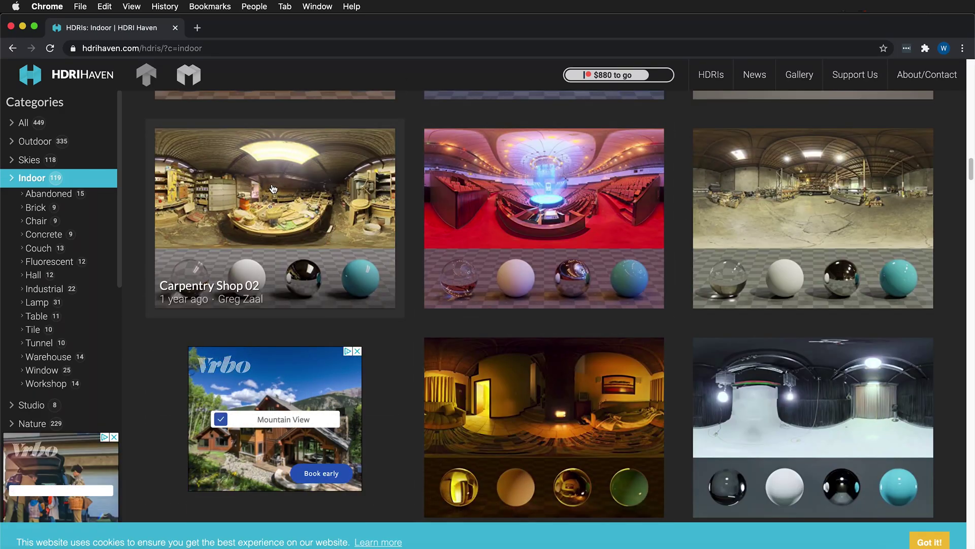
left_click(277, 186)
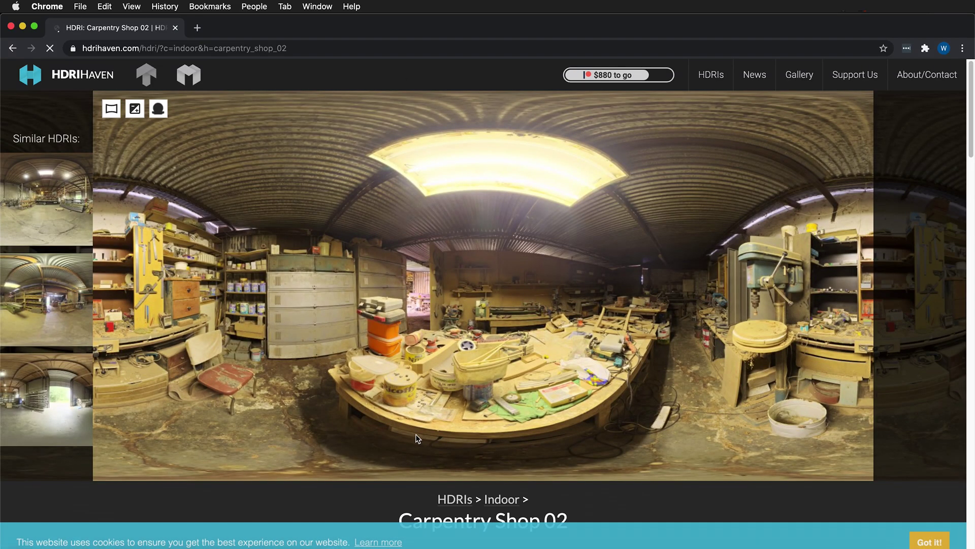
Step: Download Carpentry Shop 02 as a 16k HDR file and return to Fusion 360
scroll(552, 426, "down", 7)
scroll(552, 426, "down", 5)
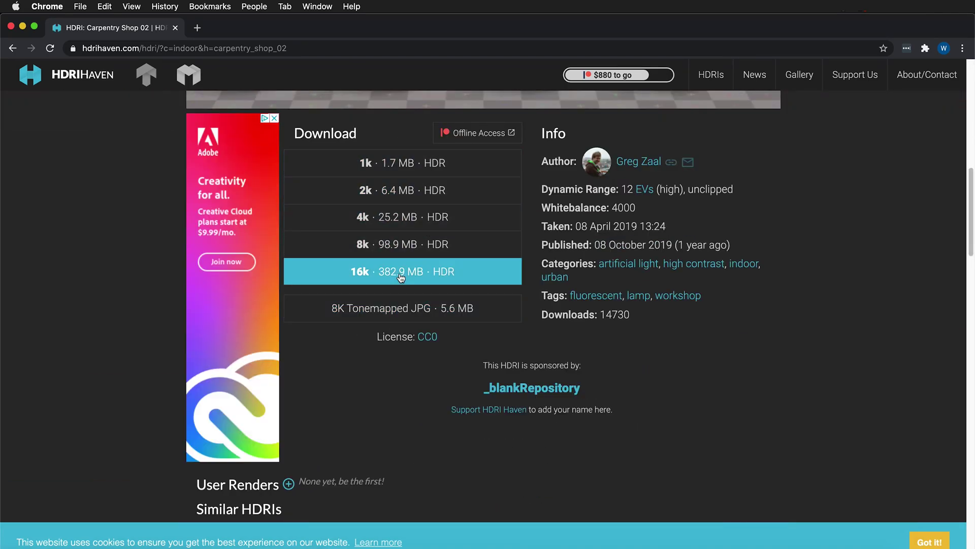
left_click(348, 272)
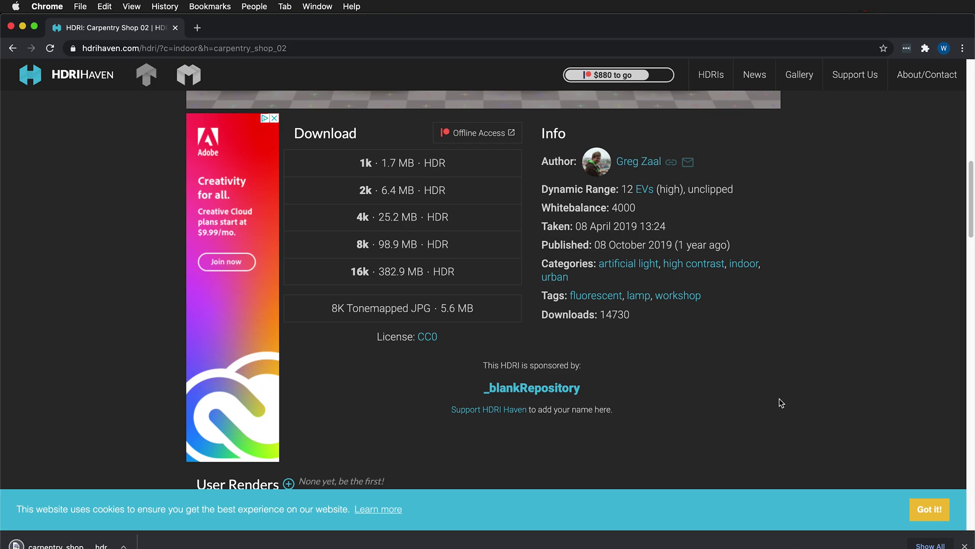
left_click(960, 544)
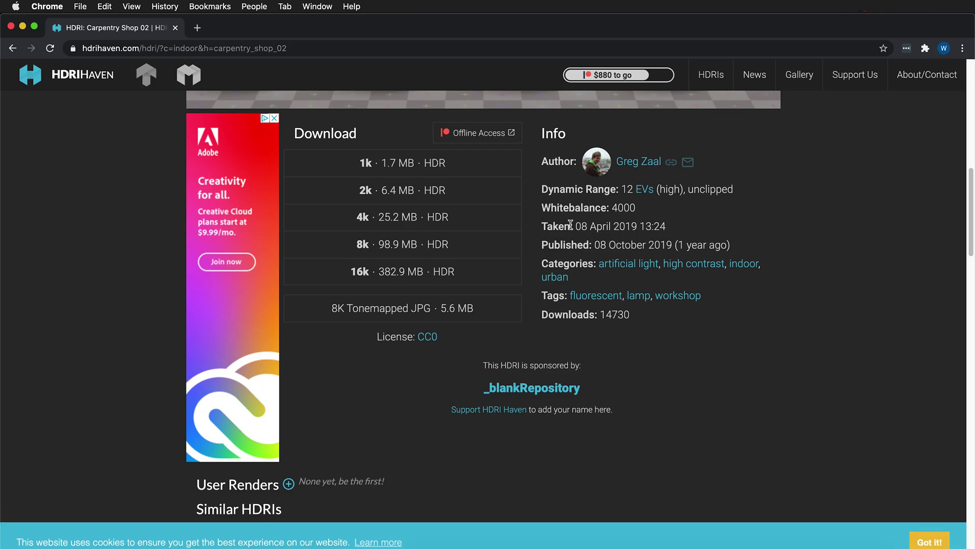
left_click(725, 543)
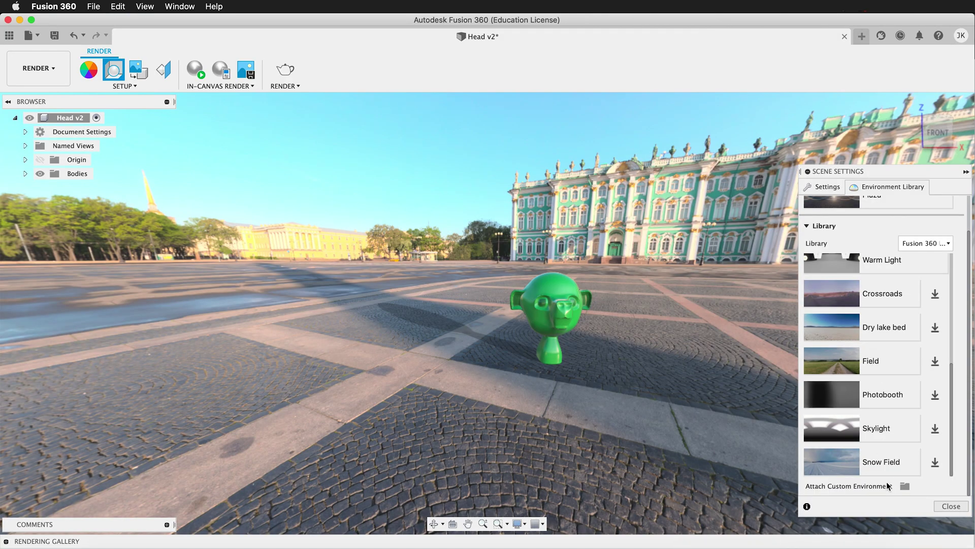
Step: Attach carpentry_shop_02_16k.hdr as a custom environment and view the head in the shop
left_click(906, 486)
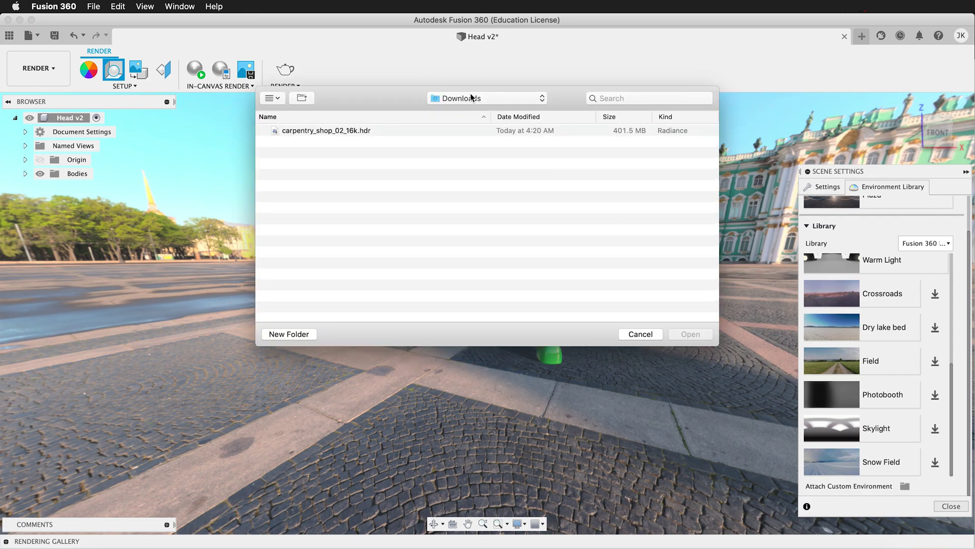
left_click(332, 131)
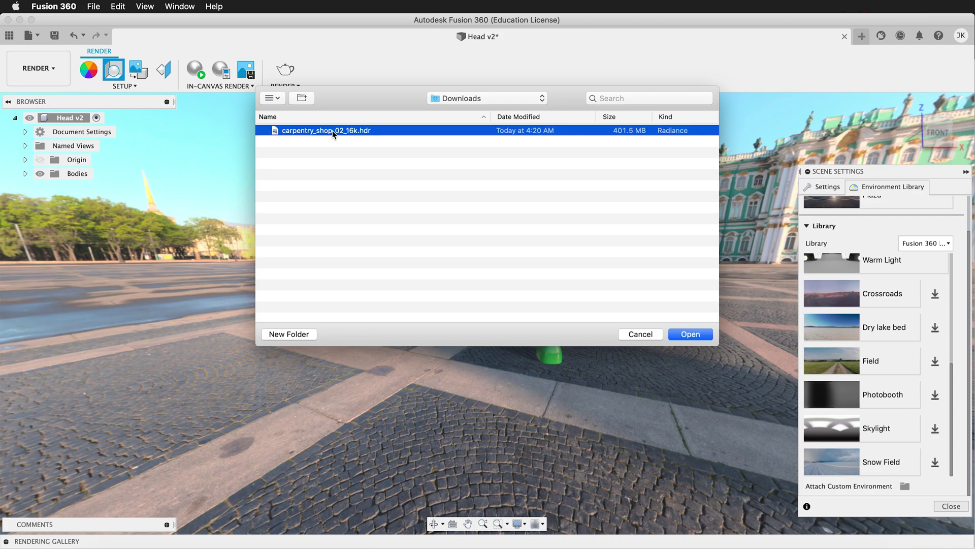
left_click(703, 334)
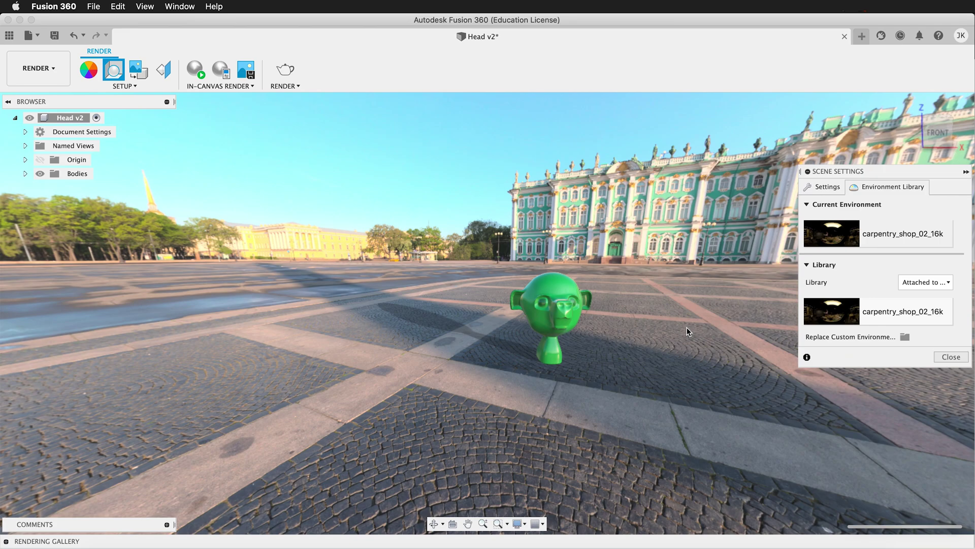
middle_click_drag(687, 327, 712, 363, "shift")
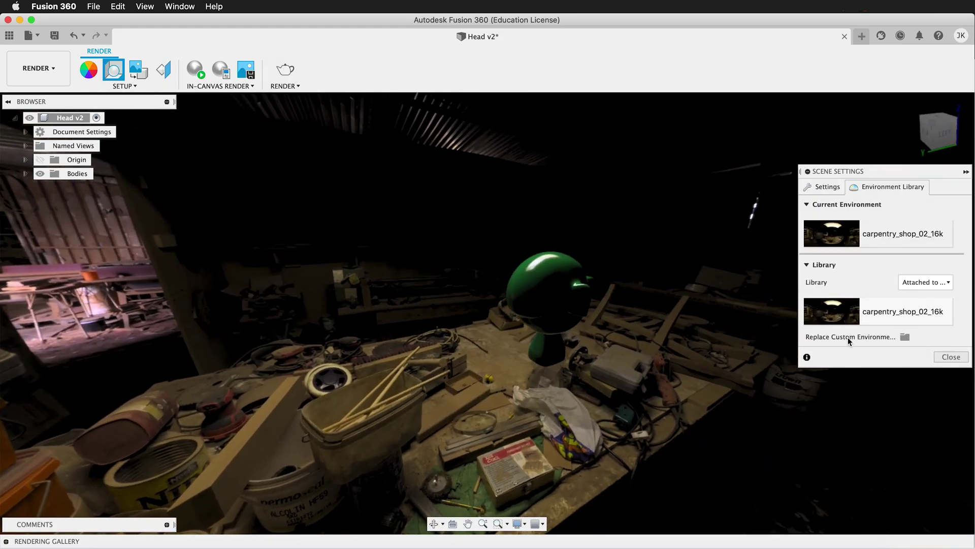
Step: Lengthen the camera focal length from 20 mm to 98 mm and lower the head in frame
left_click(824, 191)
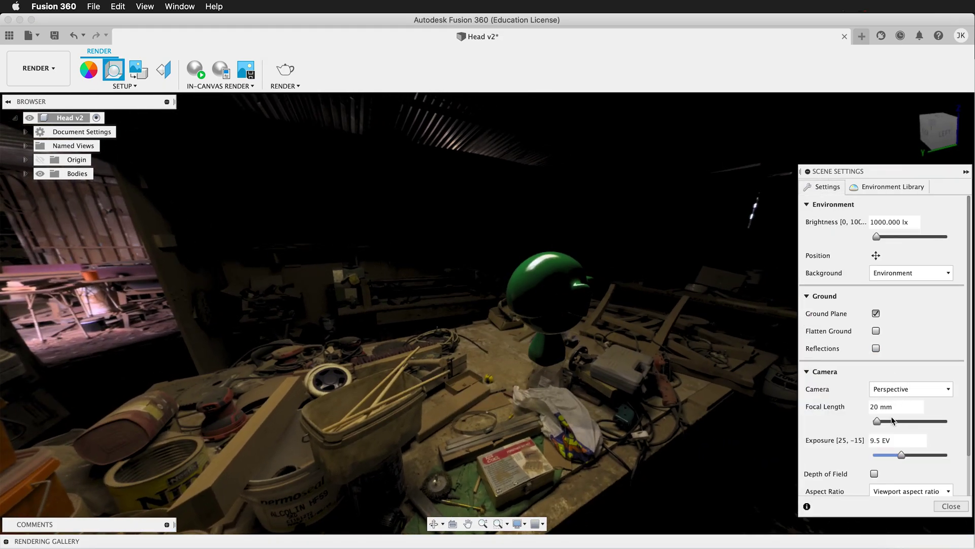
left_click_drag(878, 421, 907, 420)
middle_click_drag(578, 296, 581, 401)
Step: Rotate Body1 by -15 degrees about Y with Move/Copy
key("m")
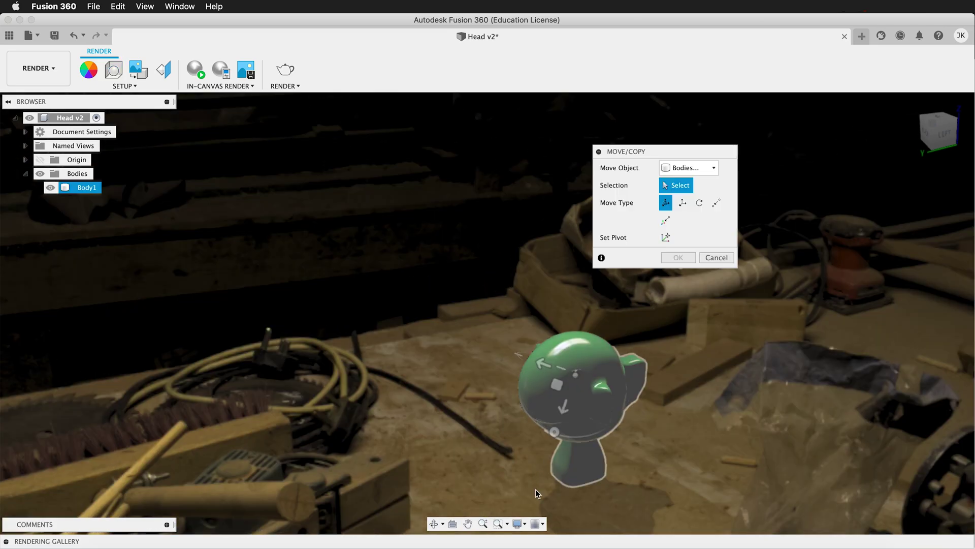
left_click(574, 482)
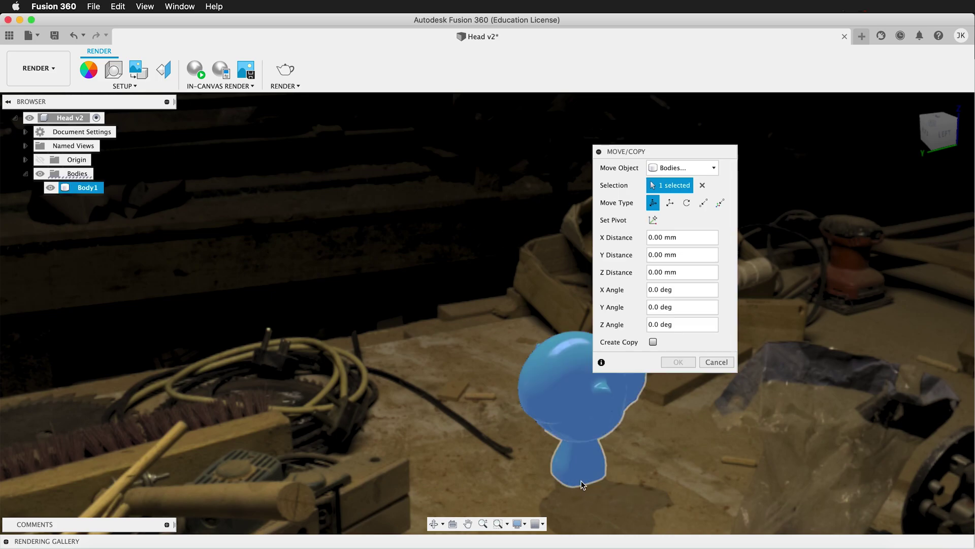
left_click_drag(631, 483, 547, 500)
left_click(690, 361)
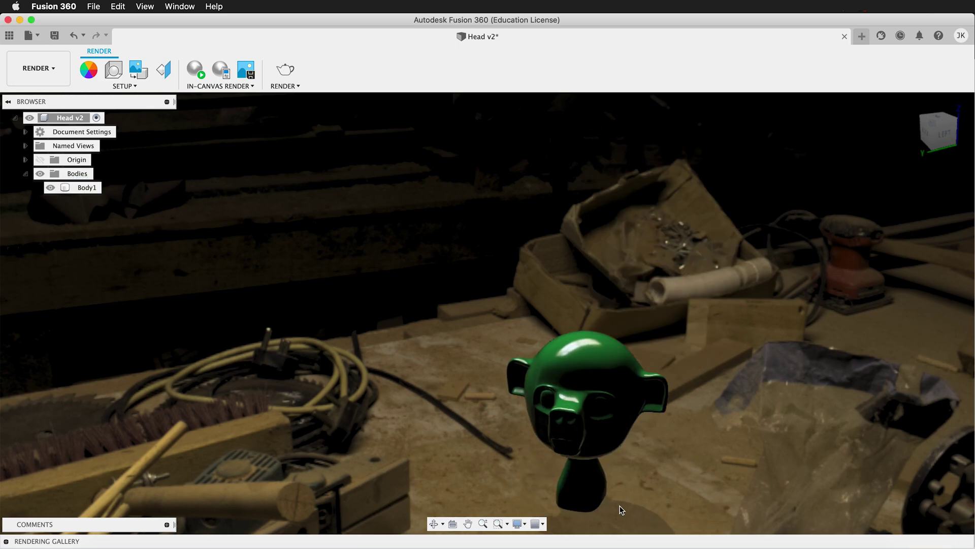
Step: Reframe the view so the head sits on the workshop bench
left_click(588, 508)
middle_click_drag(584, 490, 547, 418)
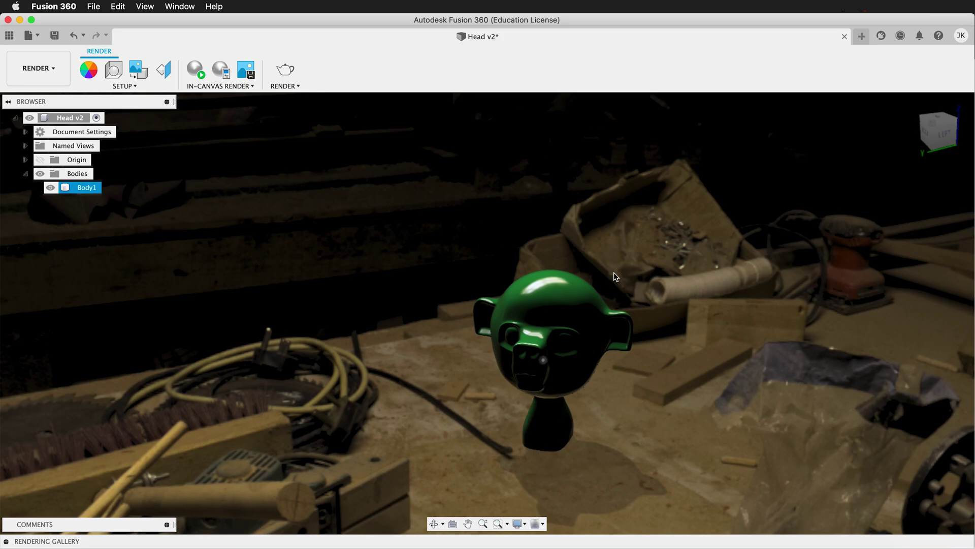
left_click(653, 409)
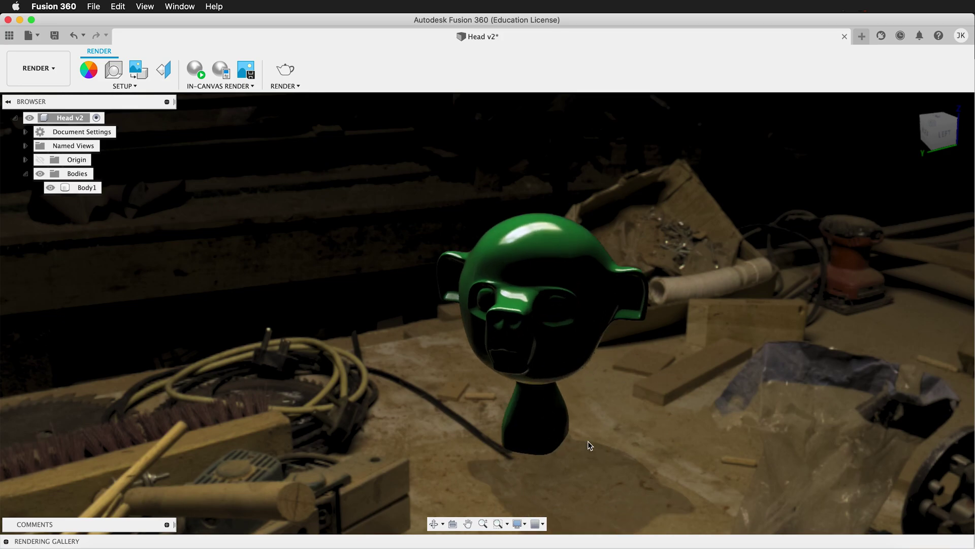
left_click(538, 432)
middle_click_drag(539, 431, 586, 462, "shift")
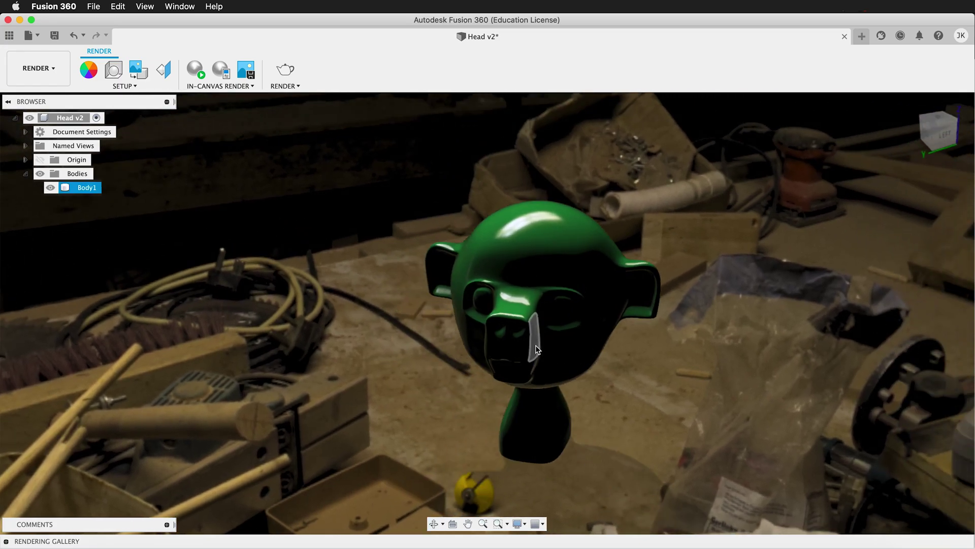
Step: Cloud-render the head at Final quality with the 8.5x11, 3300x2550 image size
left_click(285, 69)
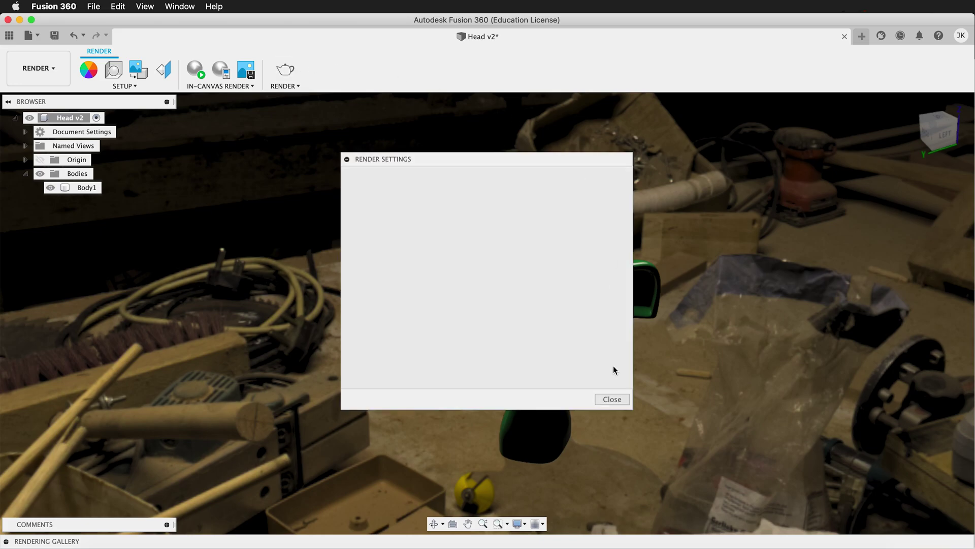
left_click(521, 202)
scroll(492, 315, "down", 3)
scroll(492, 316, "down", 1)
left_click(490, 293)
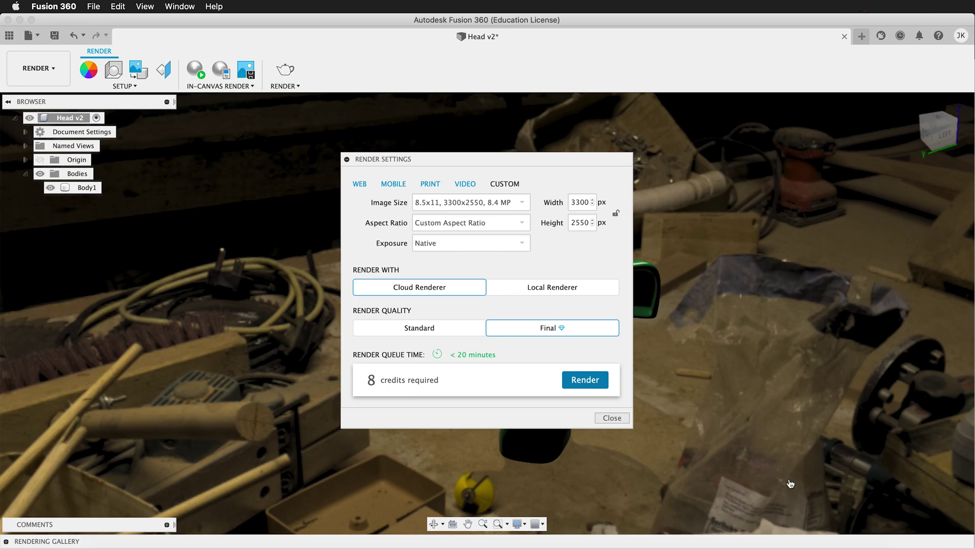
left_click(599, 380)
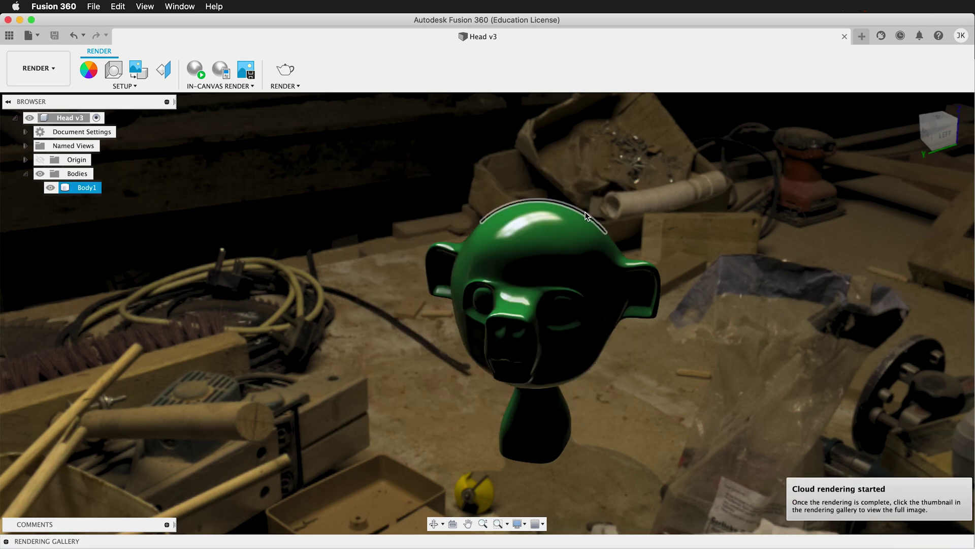